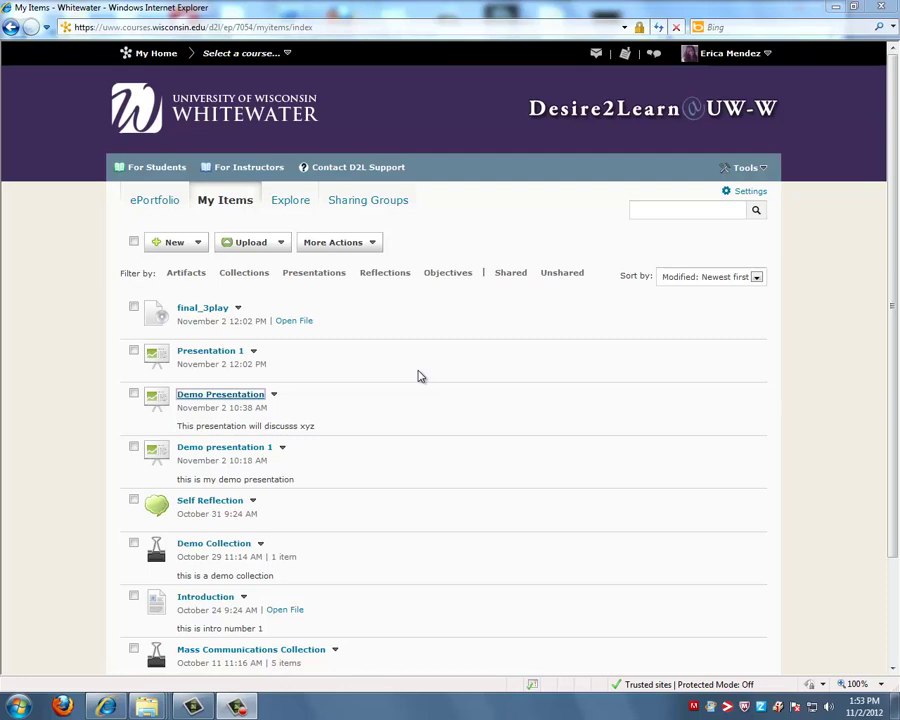
Preview the existing Demo Presentation, view its Advertisment Analysis page, then close the preview
left_click(239, 396)
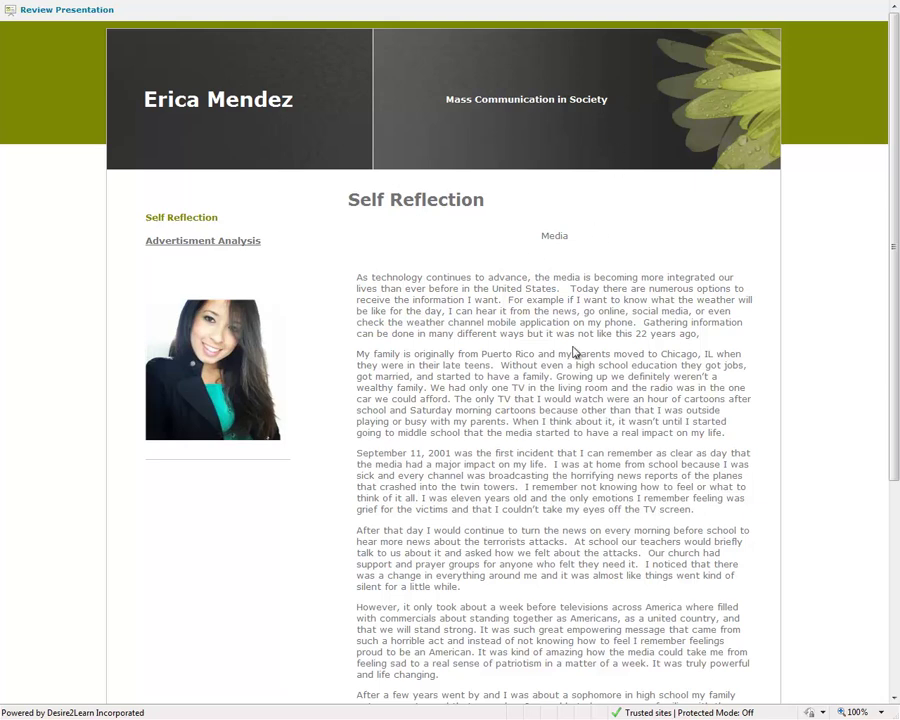
left_click(226, 244)
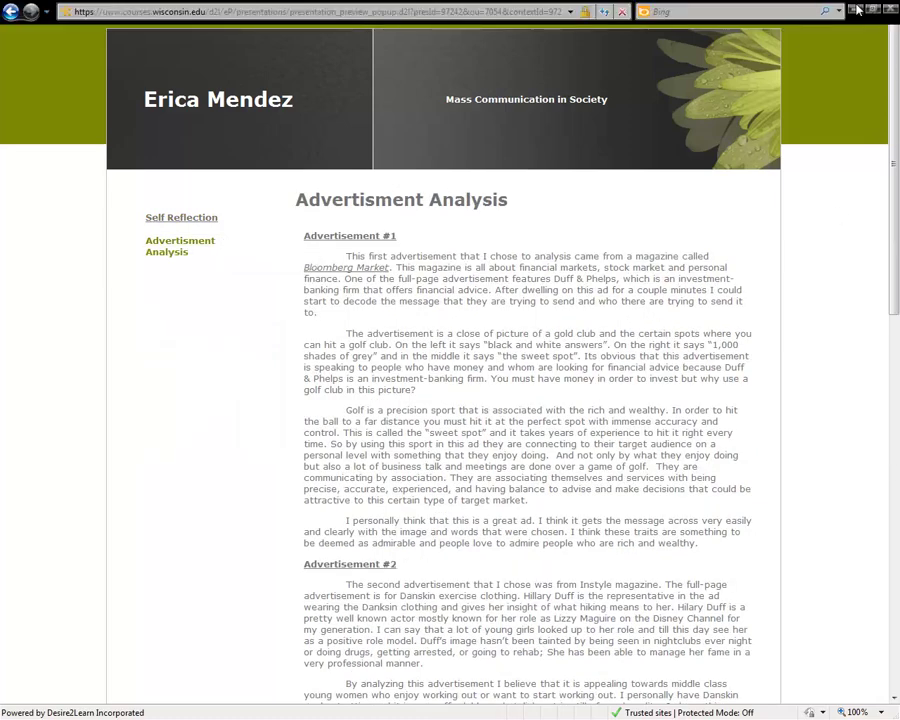
left_click(887, 8)
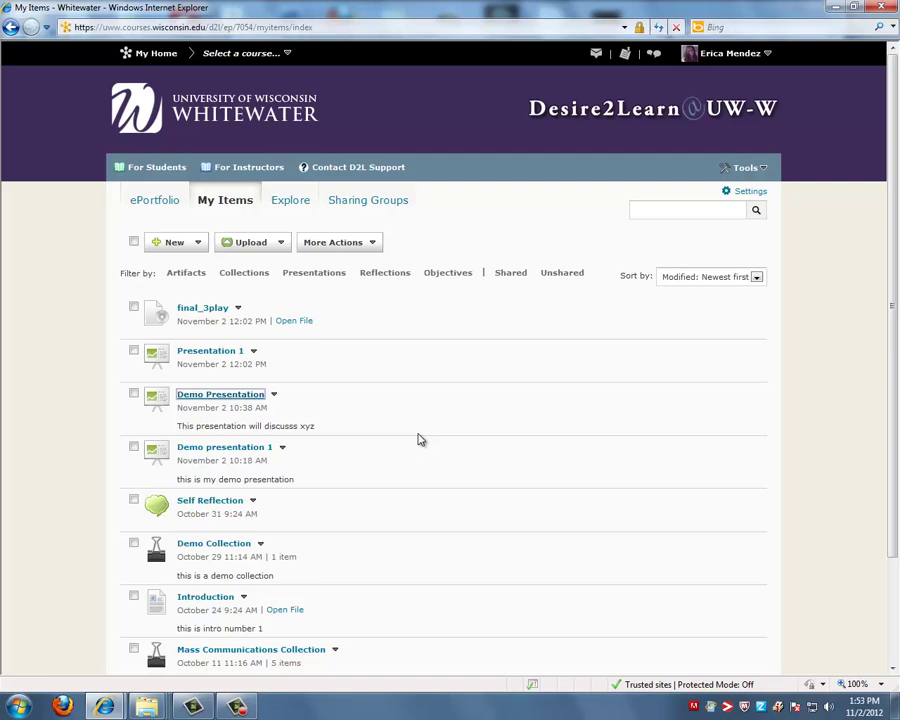
Create presentation 'Example Presentation' with description 'Mass Communication in Society' and save it
left_click(187, 245)
left_click(194, 354)
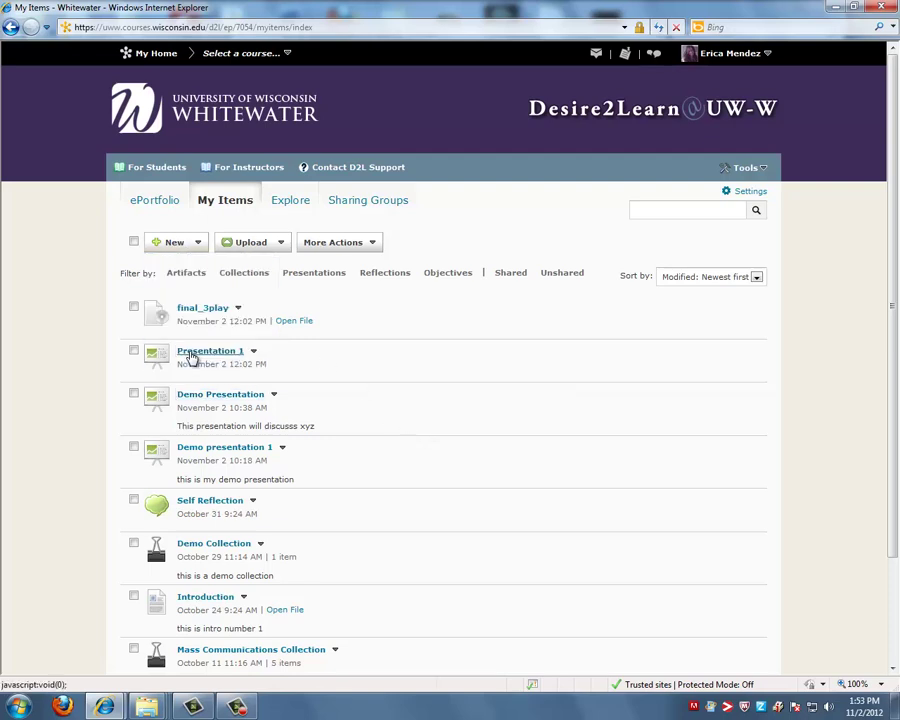
left_click(215, 294)
type("Example Presenta")
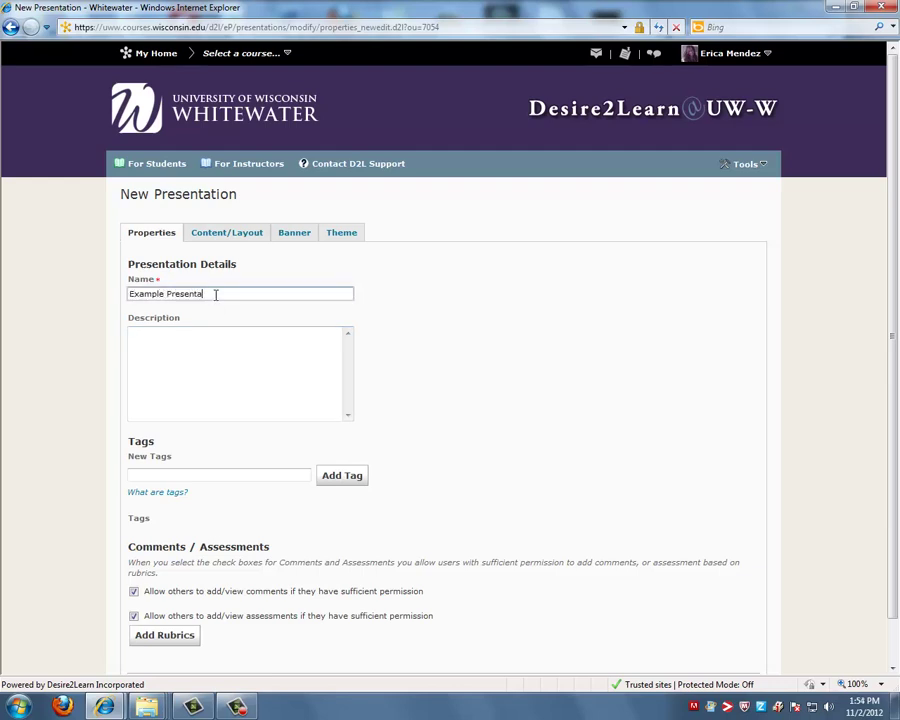
type("tion")
left_click(240, 405)
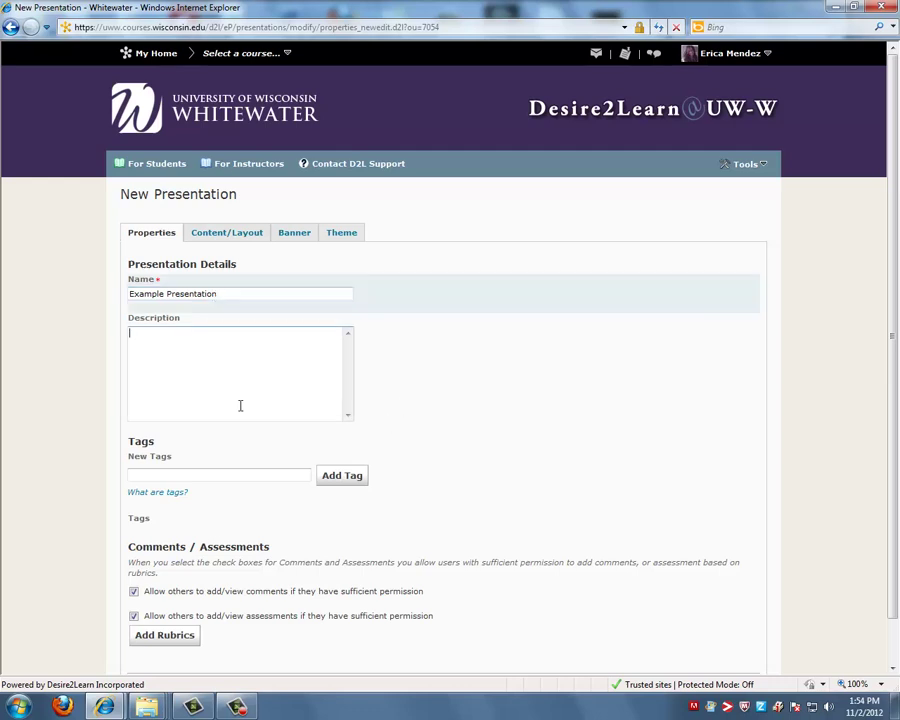
type("Mass Communication in Society")
scroll(185, 590, "down", 2)
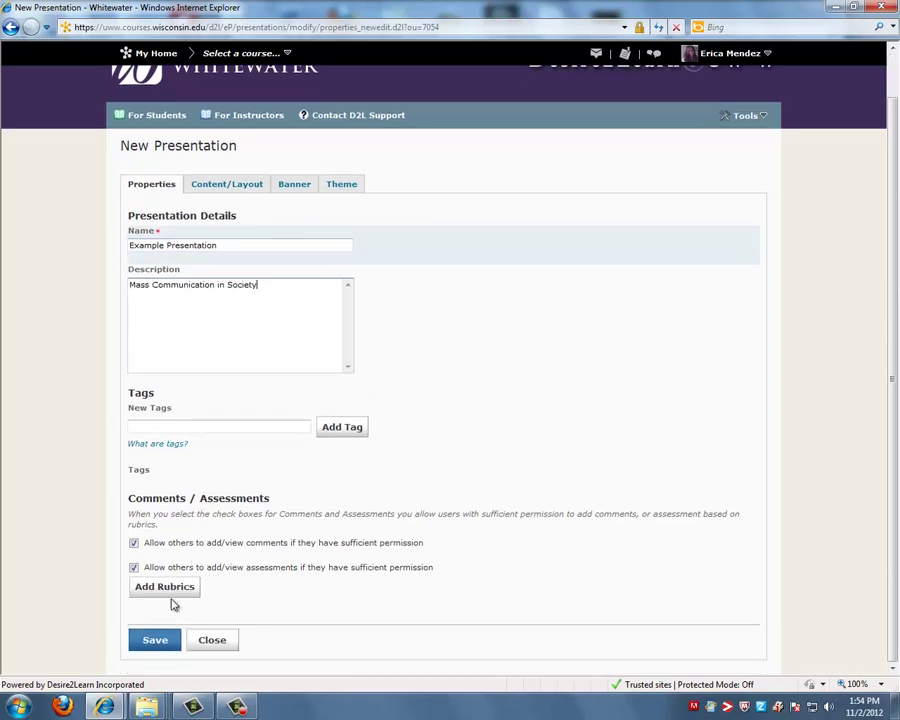
left_click(158, 640)
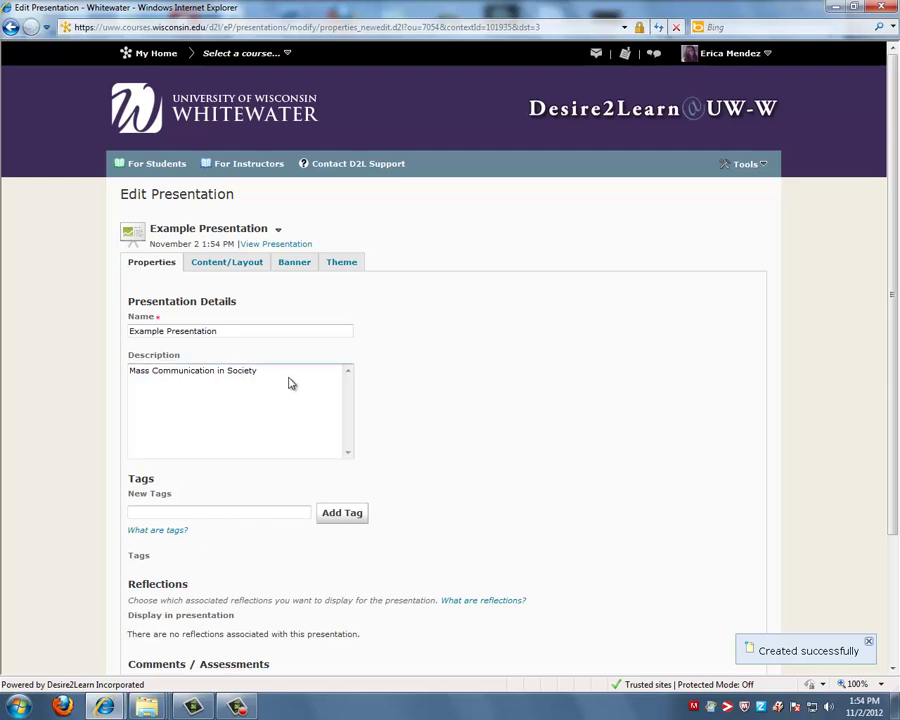
Switch the presentation theme from Rich Leather to Accent and confirm Set Theme
left_click(350, 264)
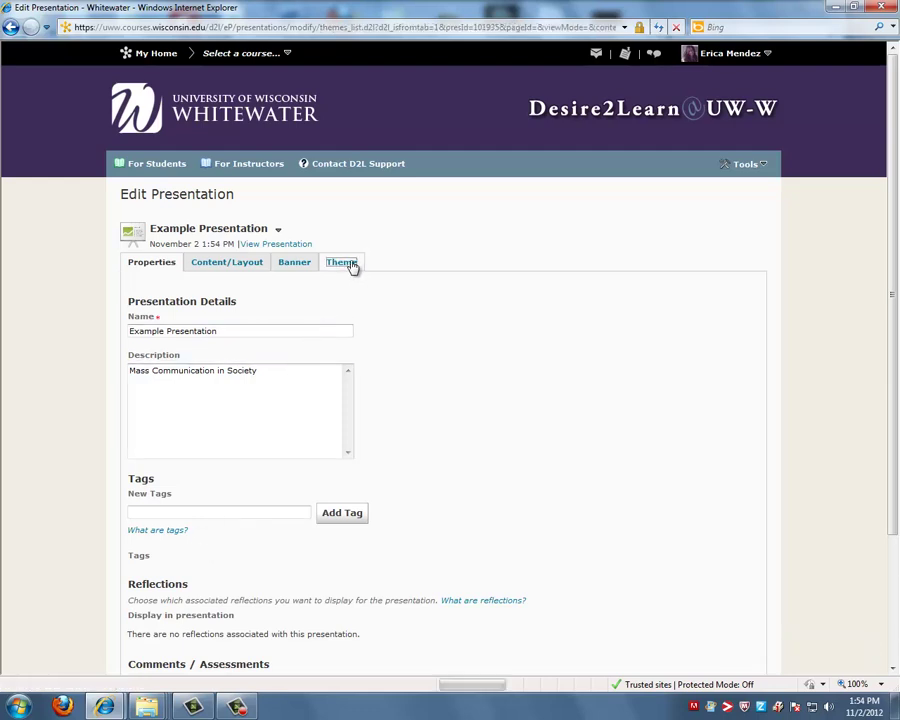
scroll(405, 298, "down", 1)
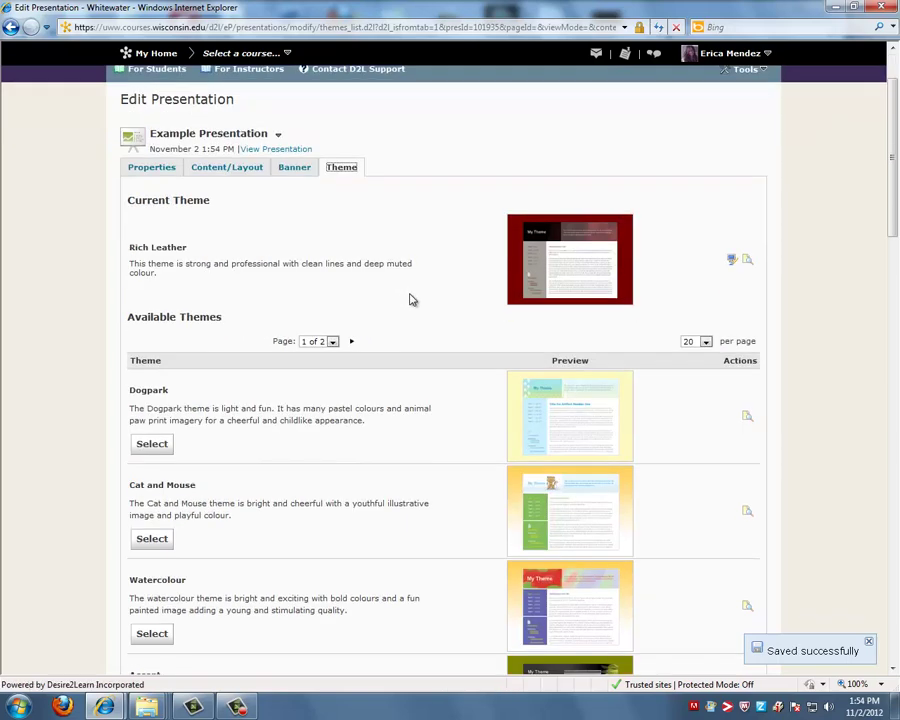
scroll(348, 323, "down", 2)
scroll(449, 408, "down", 1)
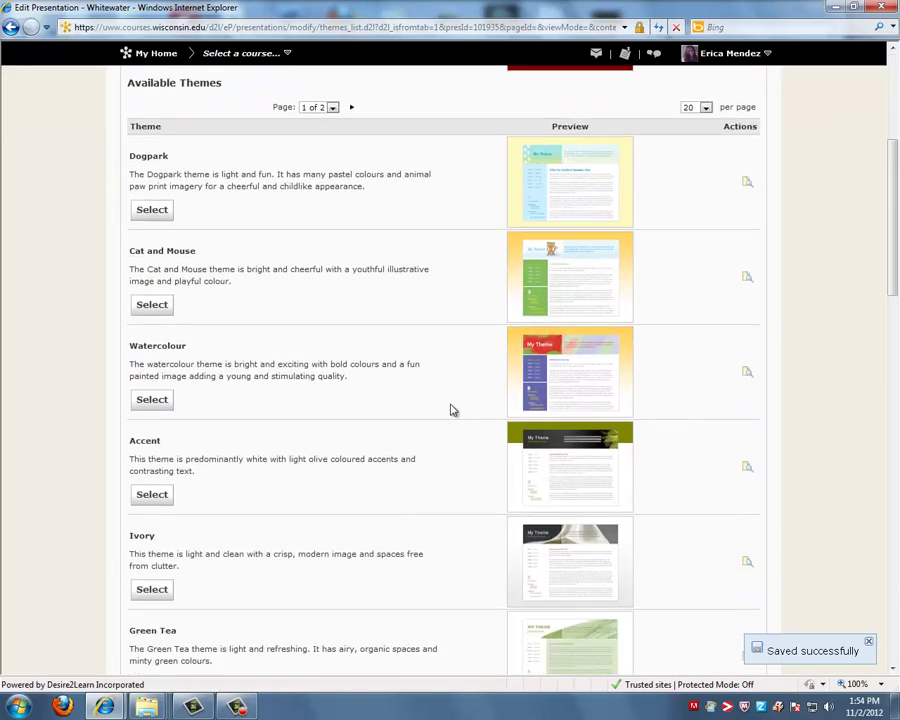
scroll(418, 540, "down", 1)
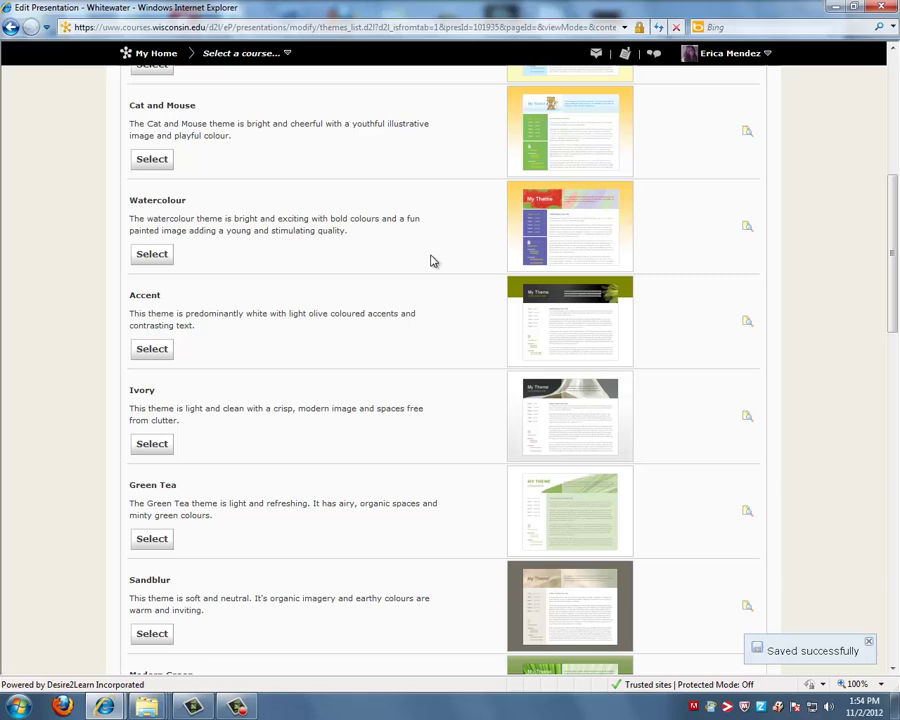
scroll(430, 259, "up", 1)
left_click(157, 449)
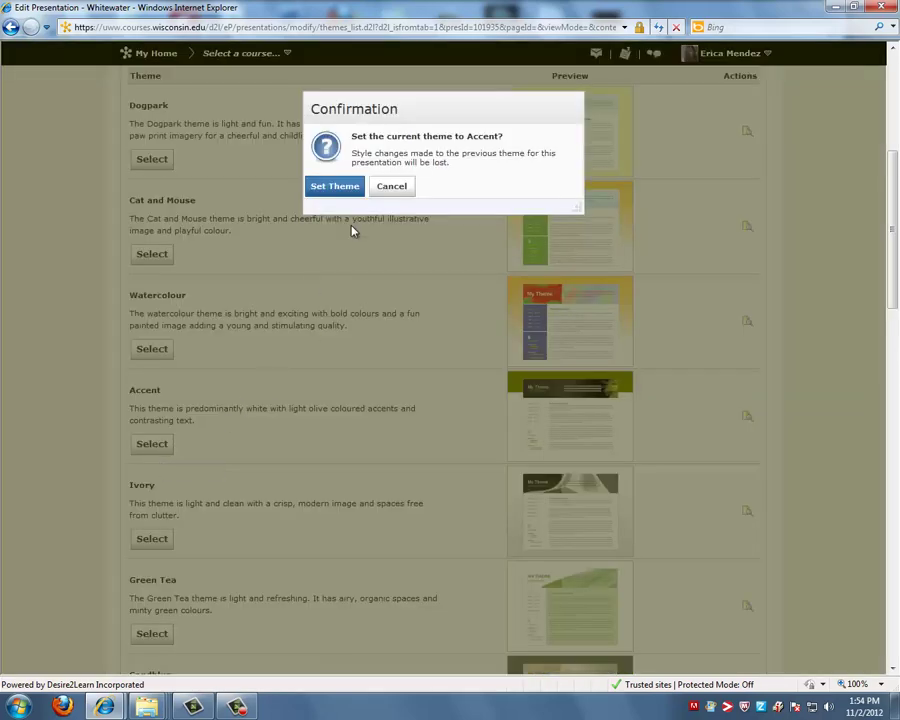
left_click(345, 186)
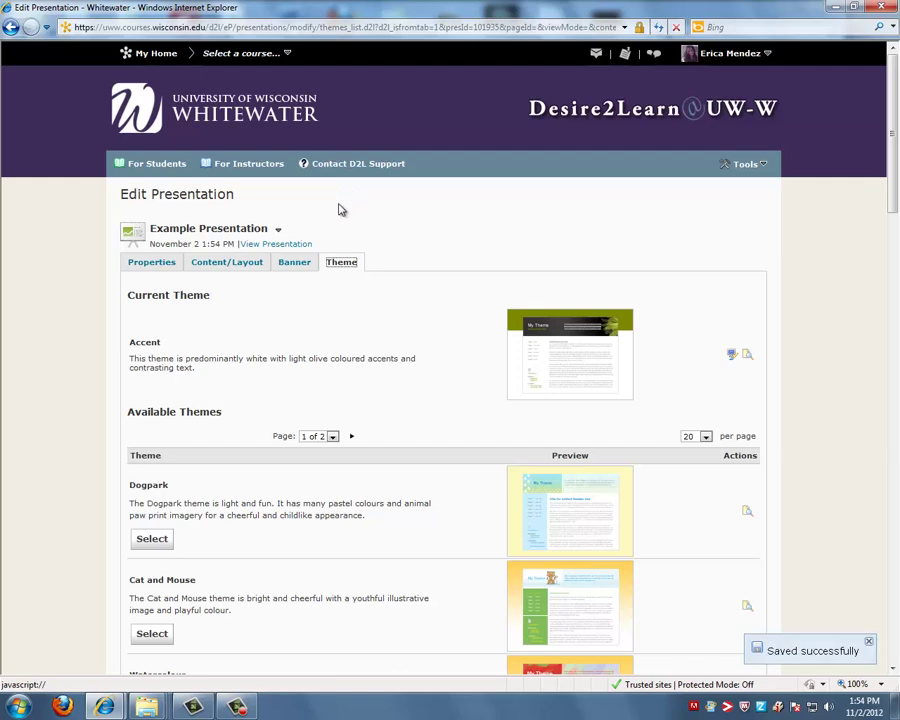
Set the banner title to the author's name and description to 'Mass Communication in Society'
left_click(296, 267)
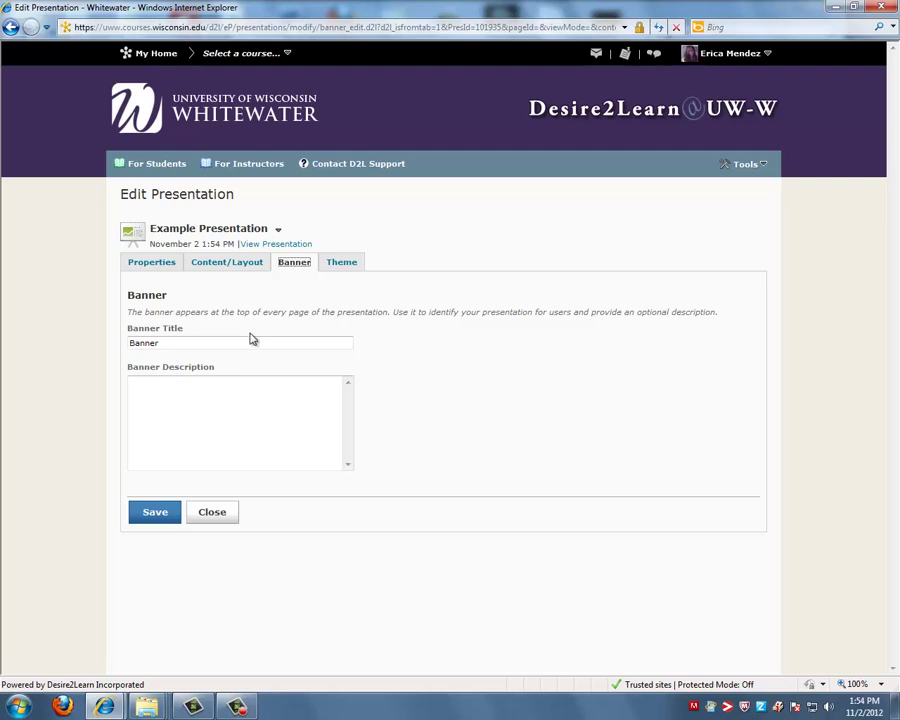
left_click_drag(209, 341, 86, 334)
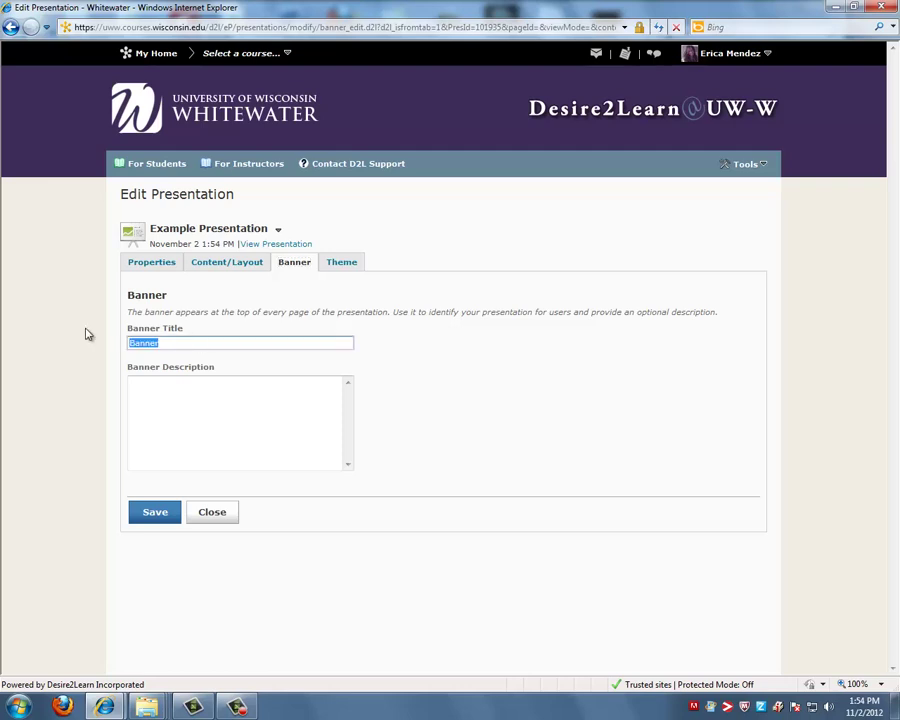
type("Erica Mendez")
left_click(209, 422)
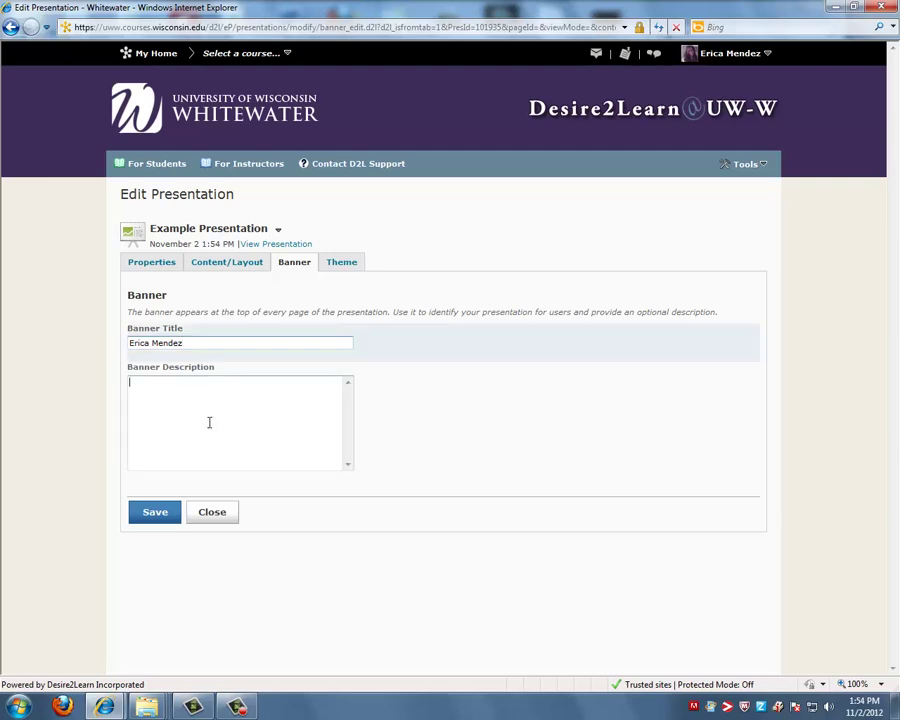
type("Mass Communication in Society")
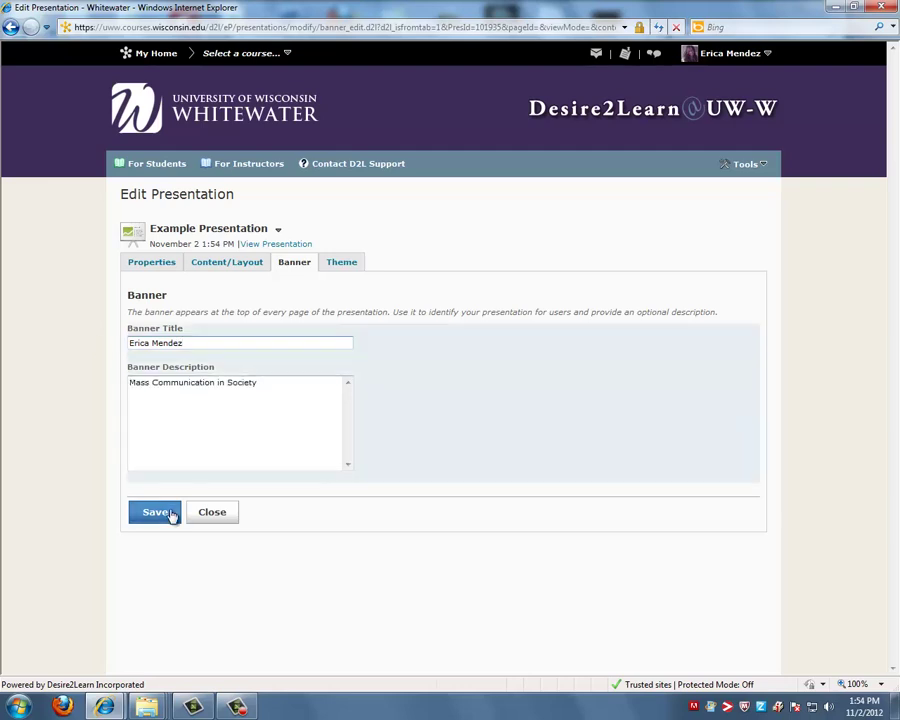
left_click(172, 515)
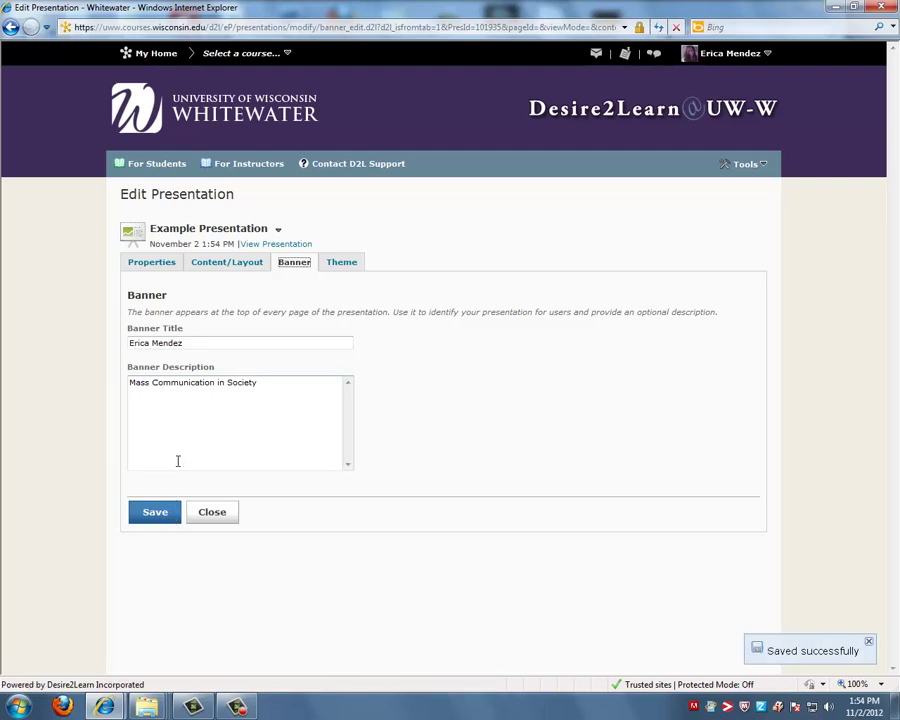
In Content/Layout, add the Self Reflection reflection to New Page's first content area
left_click(227, 274)
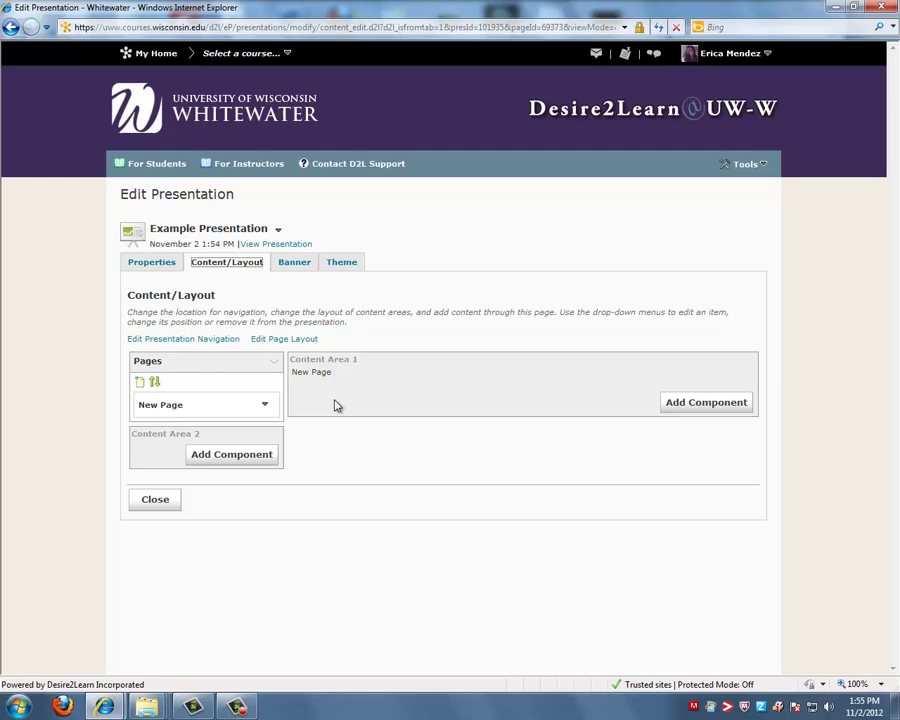
left_click(692, 410)
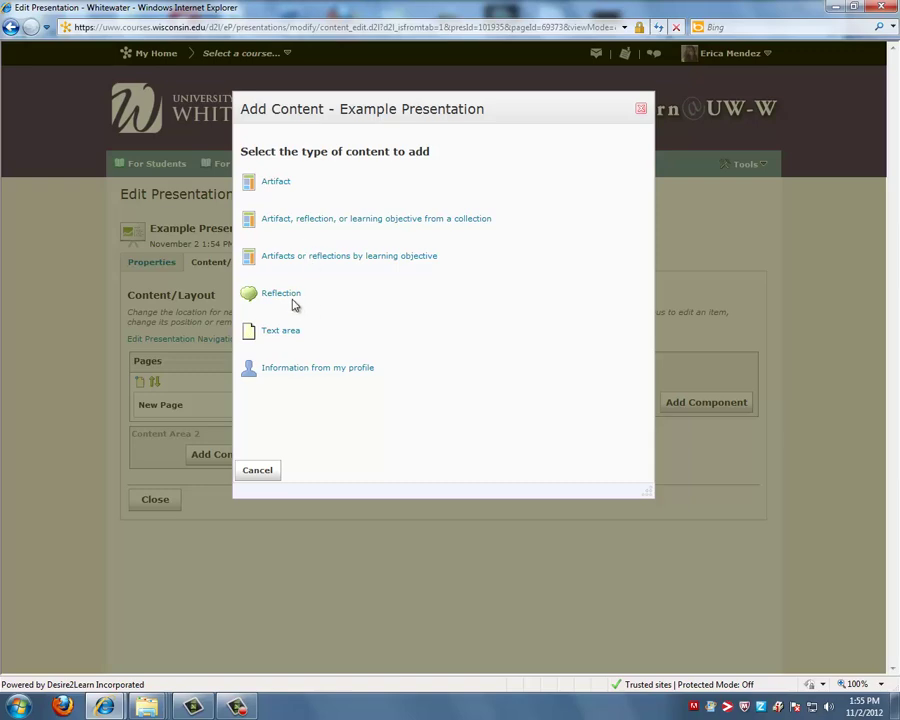
left_click(287, 300)
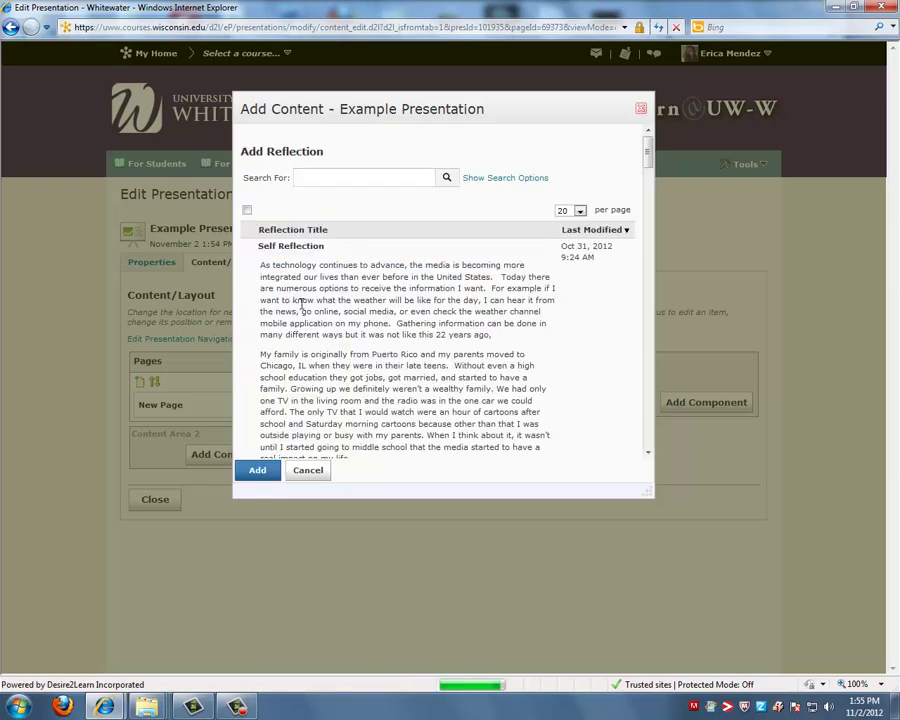
scroll(302, 307, "down", 2)
scroll(310, 313, "down", 3)
scroll(310, 311, "down", 5)
scroll(310, 311, "down", 2)
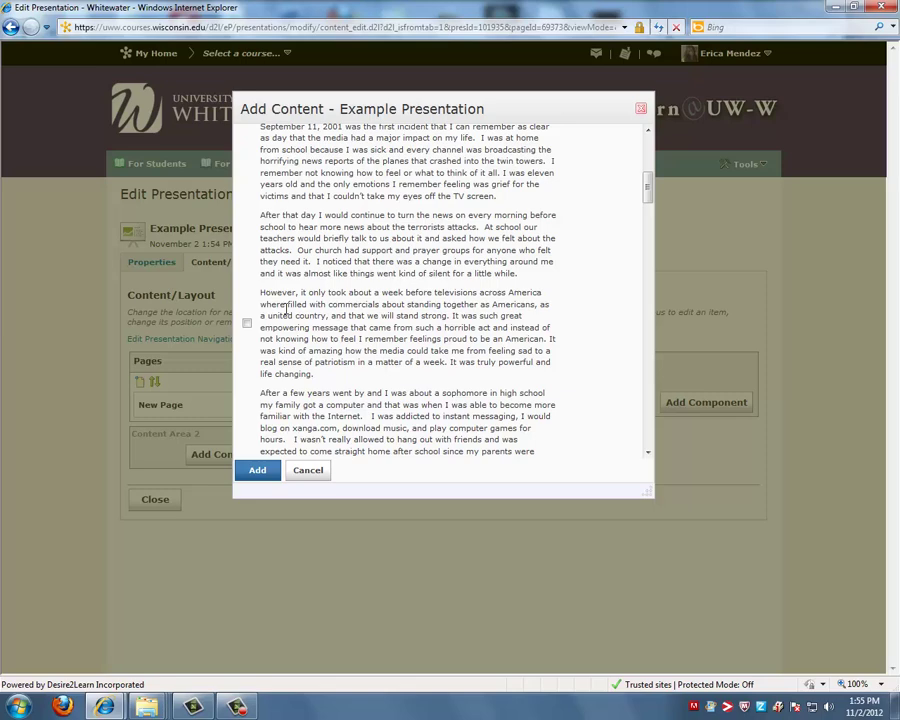
left_click(247, 323)
left_click(252, 467)
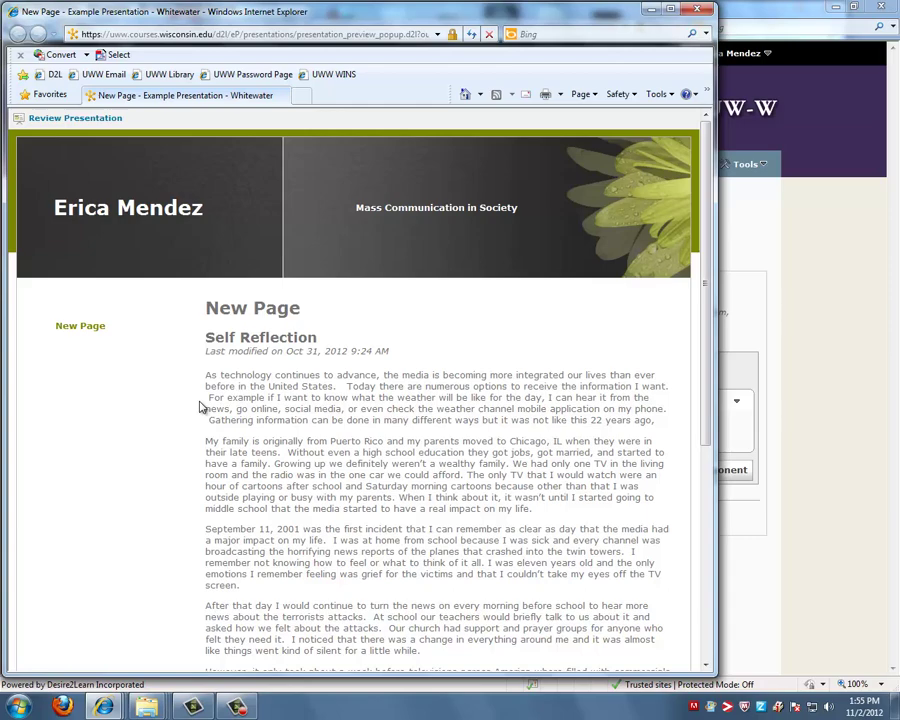
Close the preview and add the Profile Pic artifact to Content Area 2
left_click(709, 9)
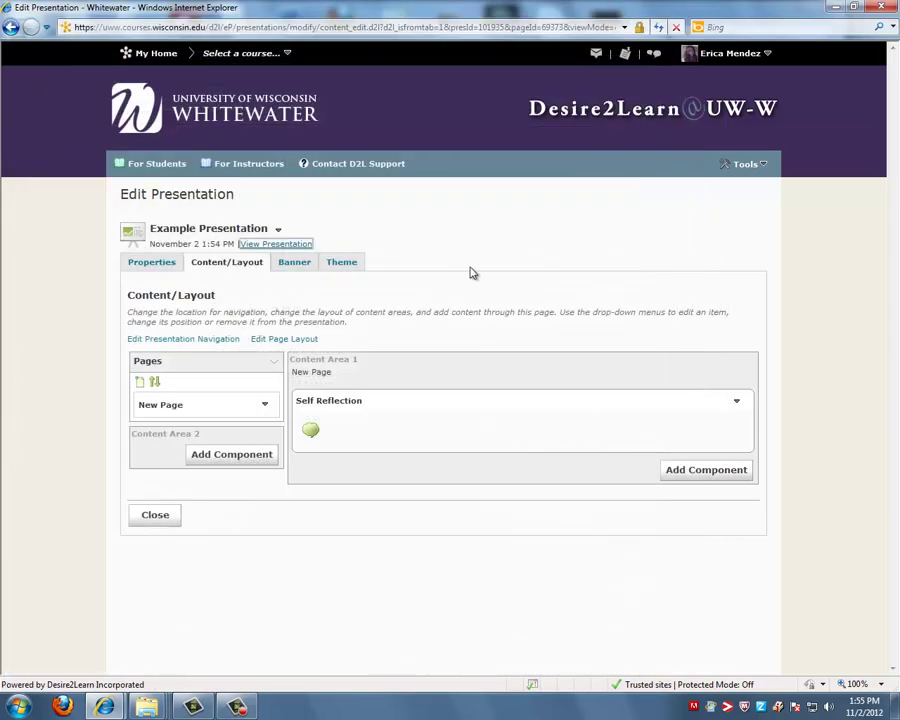
left_click(218, 457)
left_click(276, 183)
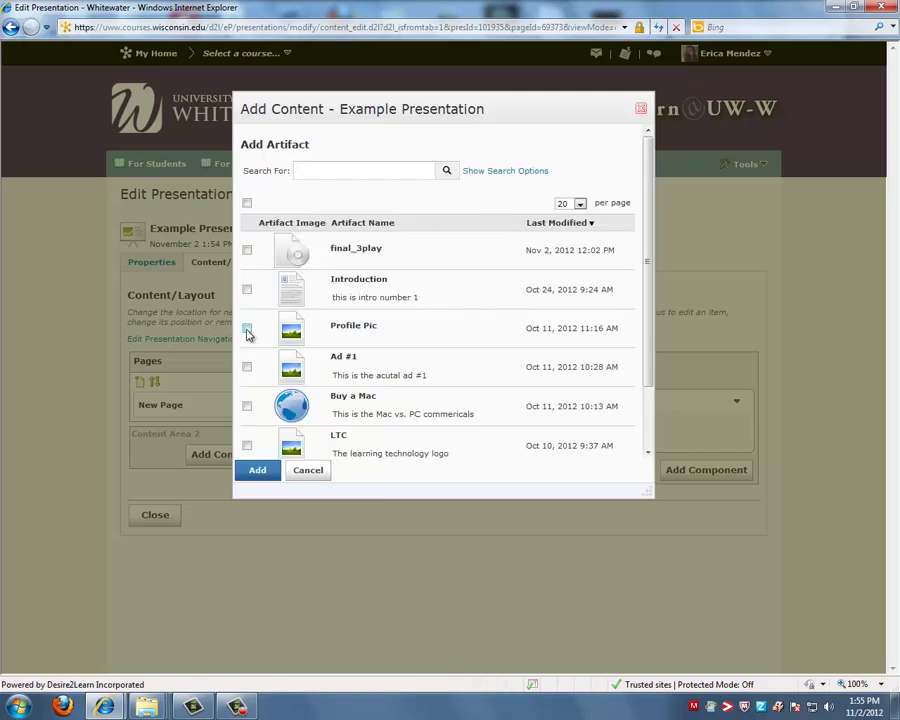
left_click(247, 329)
left_click(272, 473)
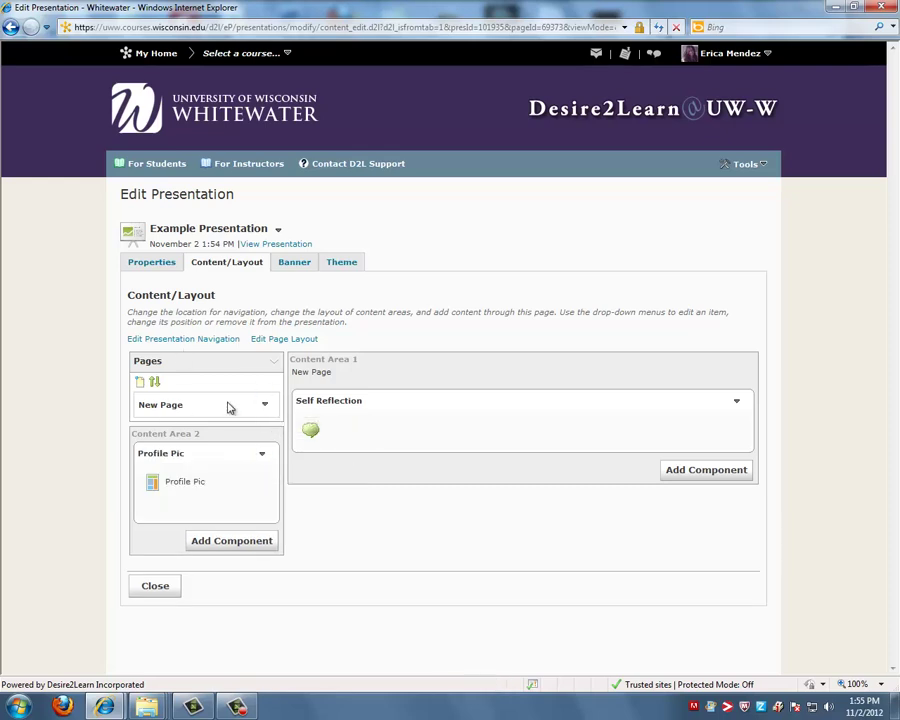
Add a new page to the presentation named 'Page 2'
left_click(142, 389)
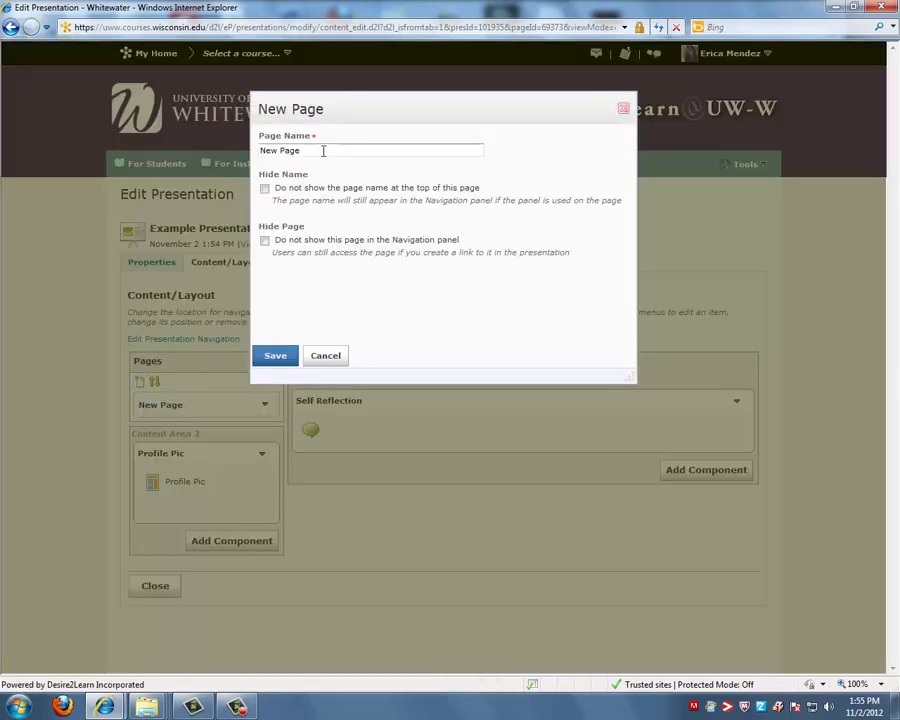
left_click_drag(320, 150, 261, 151)
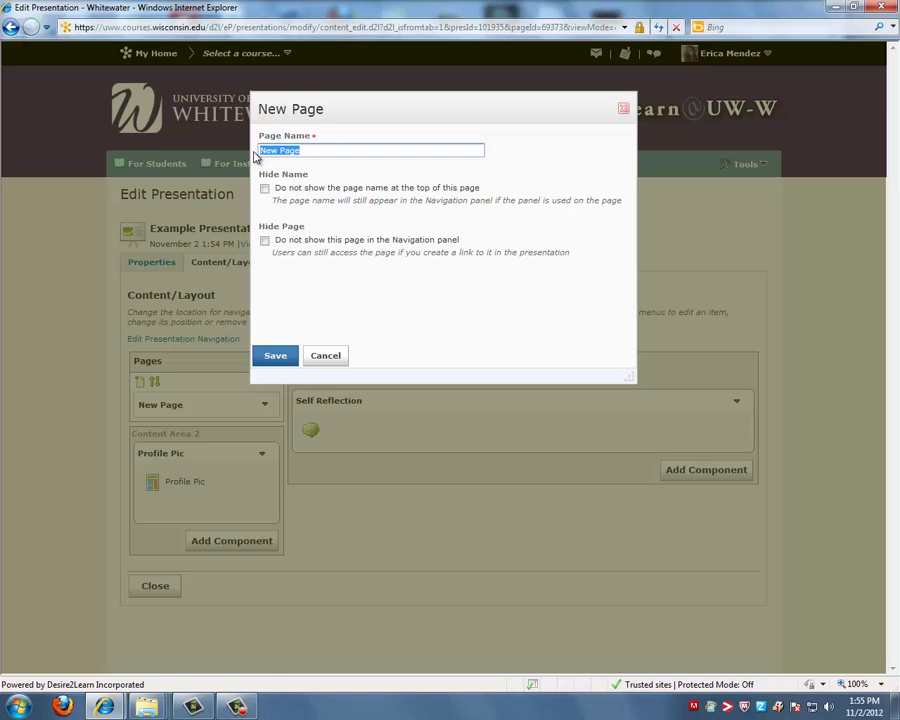
type("P")
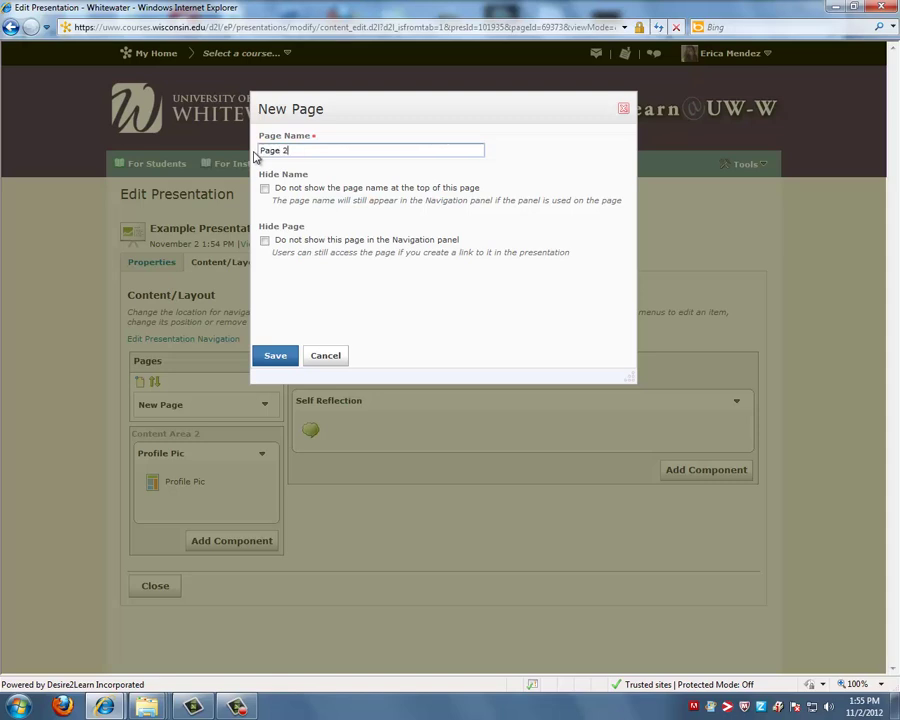
left_click(274, 356)
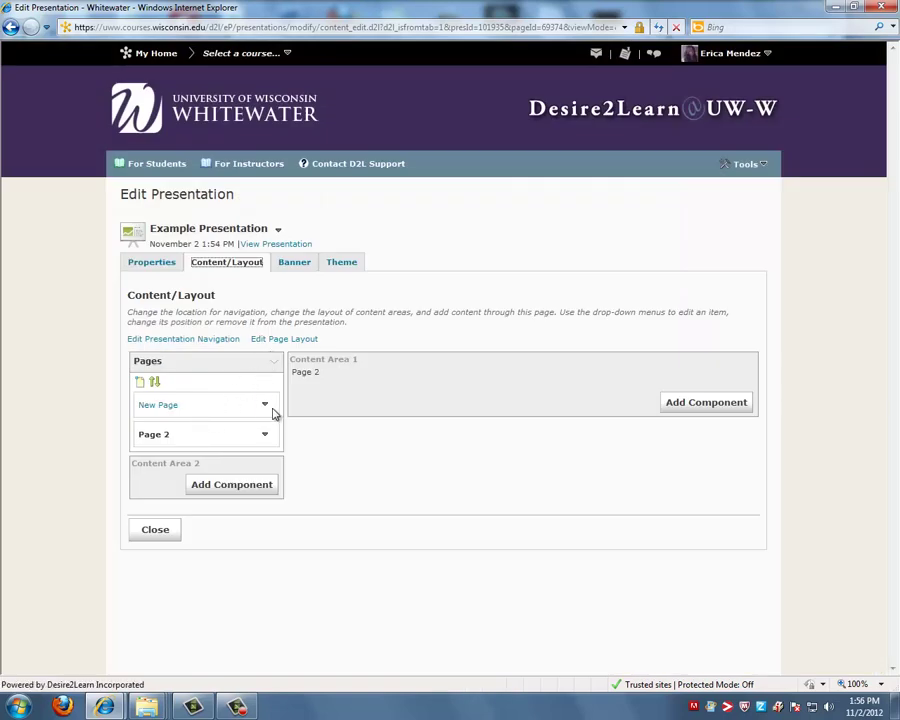
Rename the original New Page to 'Page 1' through its Page Properties
left_click(266, 409)
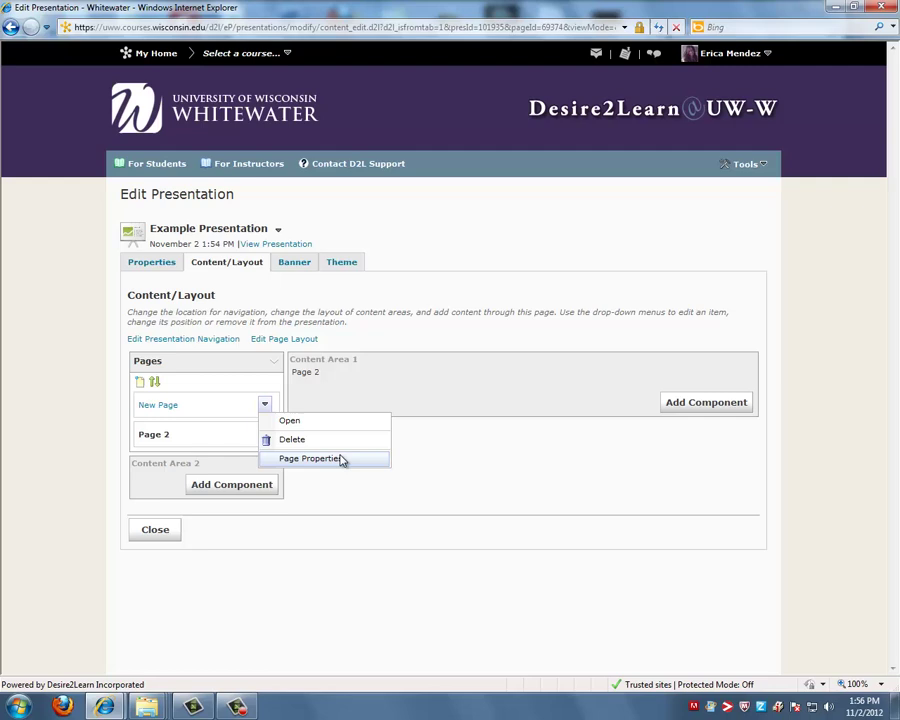
left_click(358, 459)
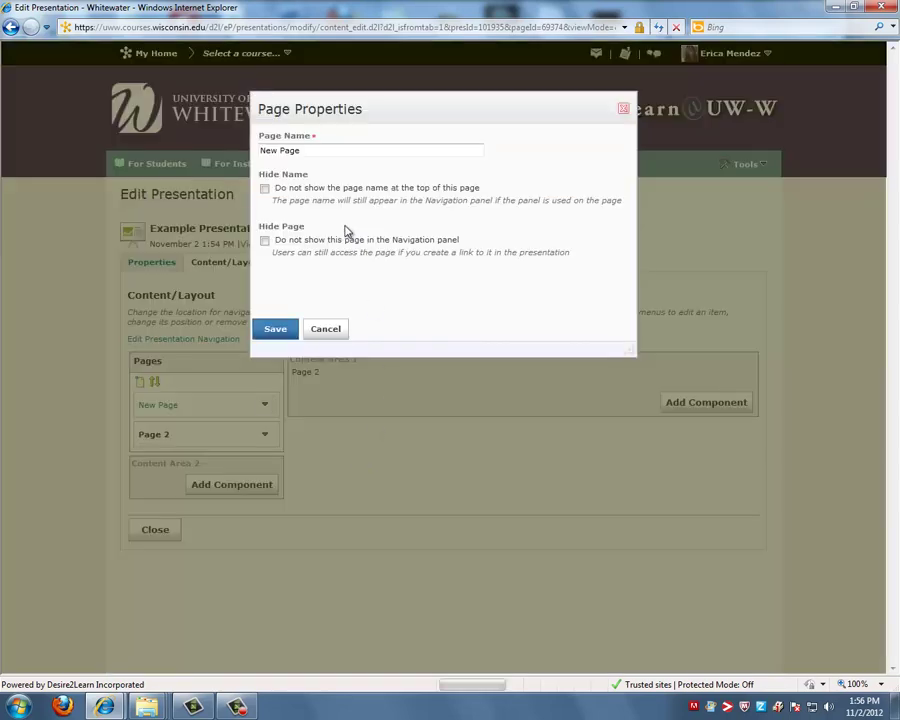
left_click_drag(315, 155, 258, 151)
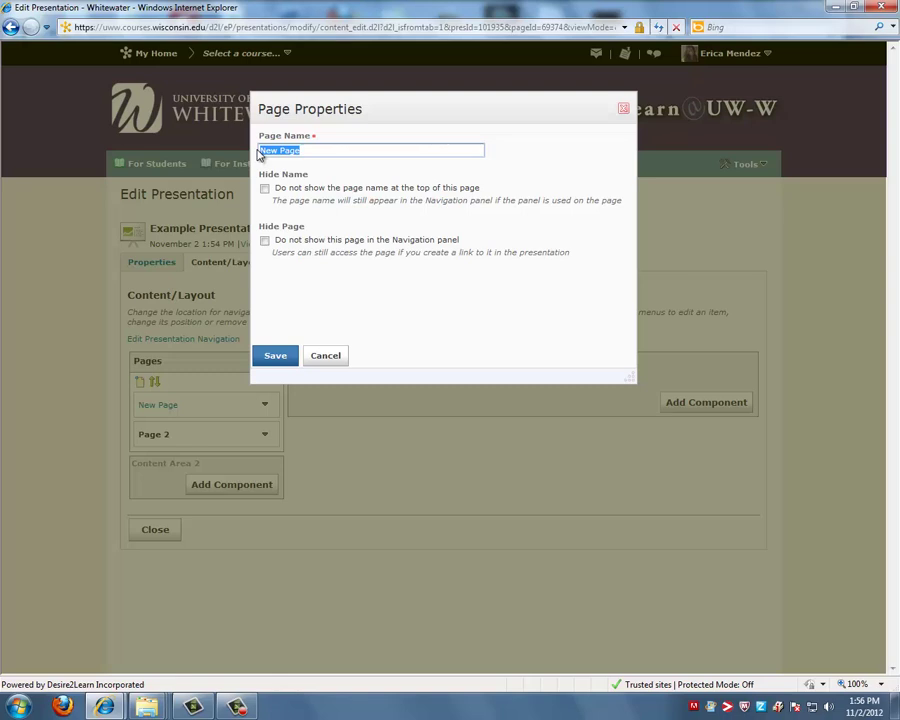
type("Pa")
left_click(275, 358)
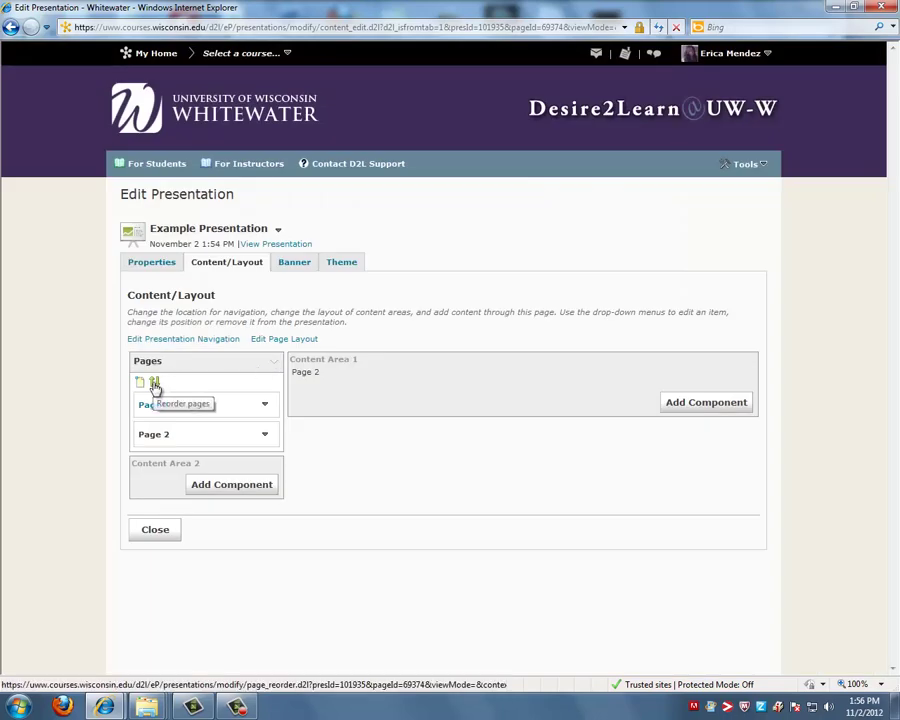
Set Page 1's sort order to 2 so Page 2 comes first, and save
left_click(155, 385)
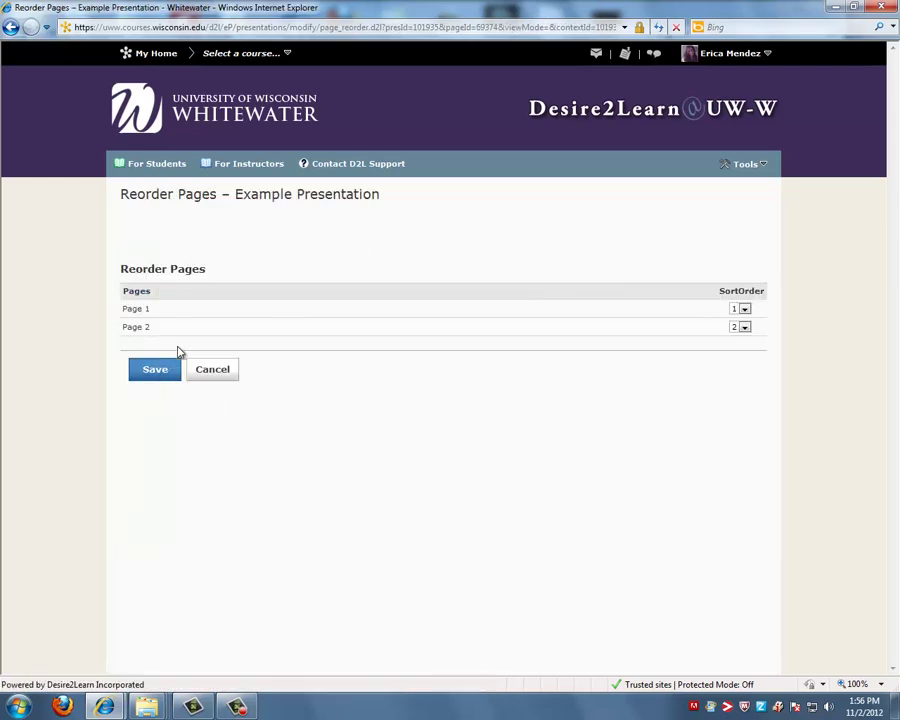
left_click(744, 309)
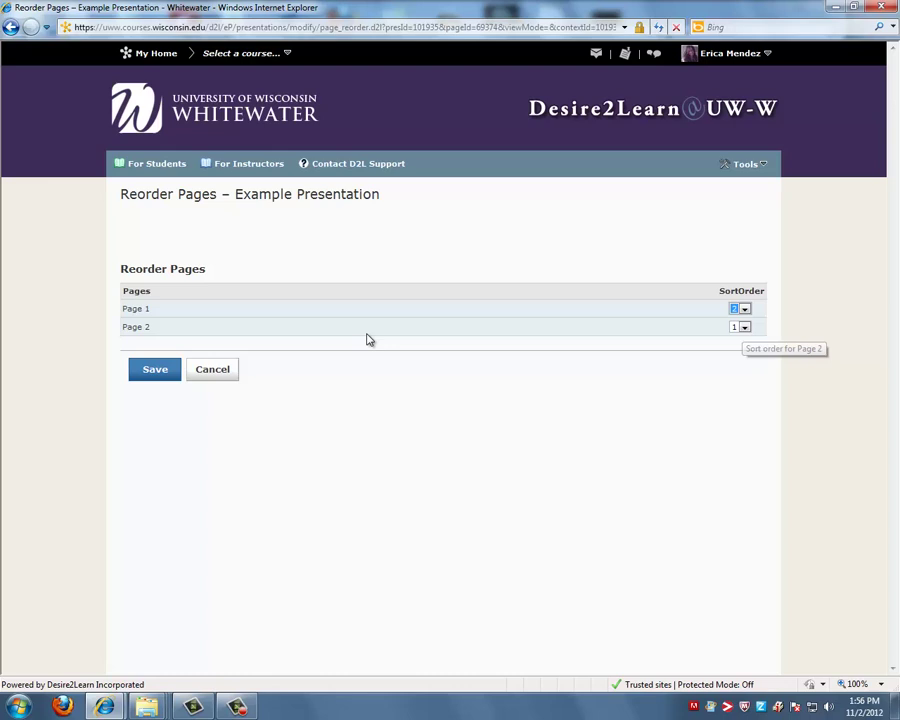
left_click(147, 372)
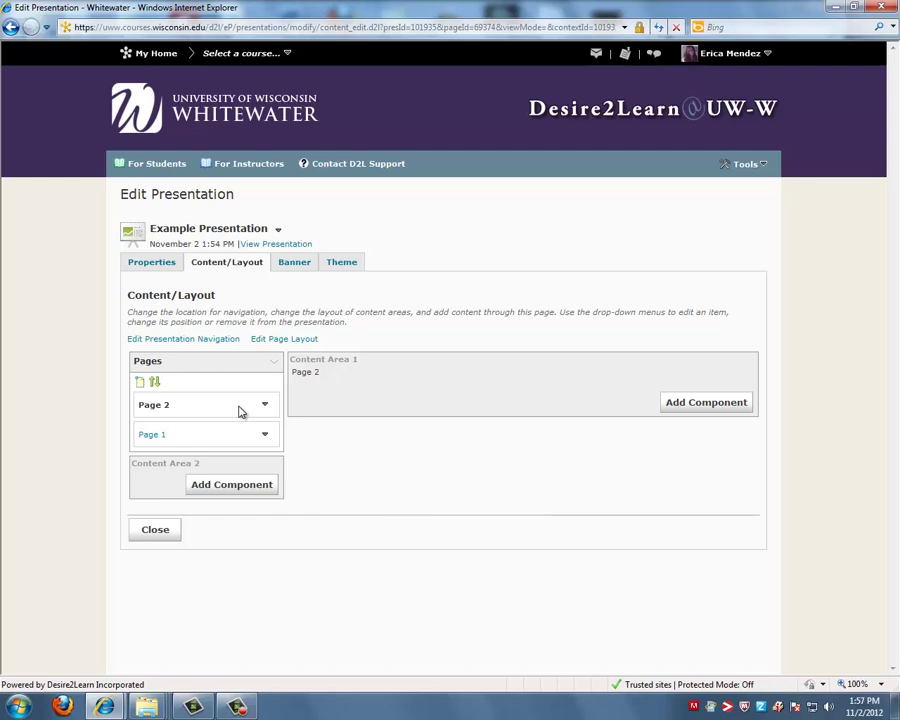
Close the editor, reopen Example Presentation to check Content/Layout page order, then close again
left_click(176, 534)
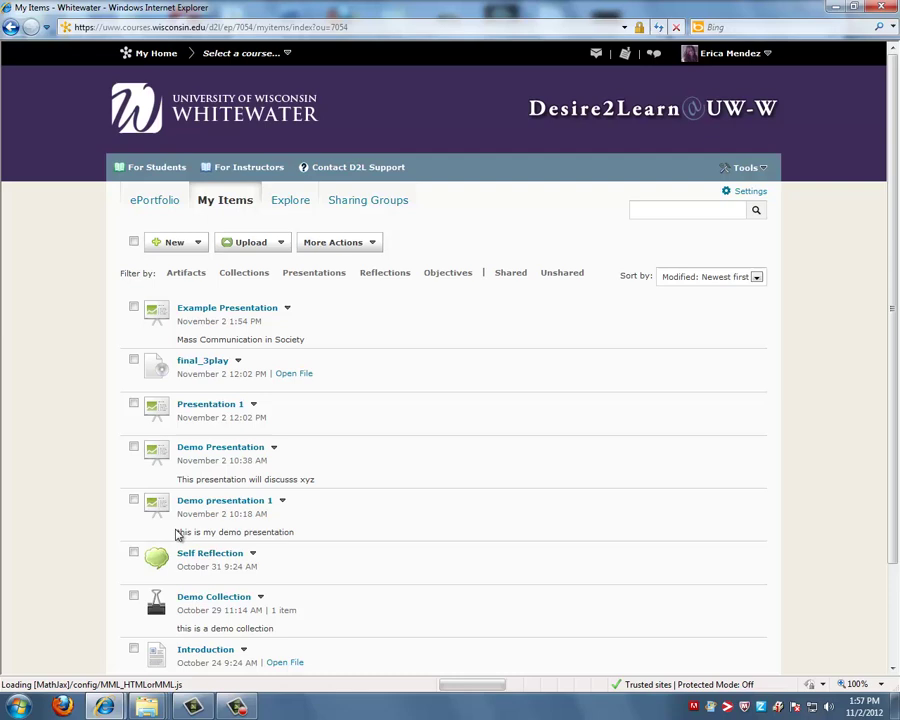
left_click(289, 312)
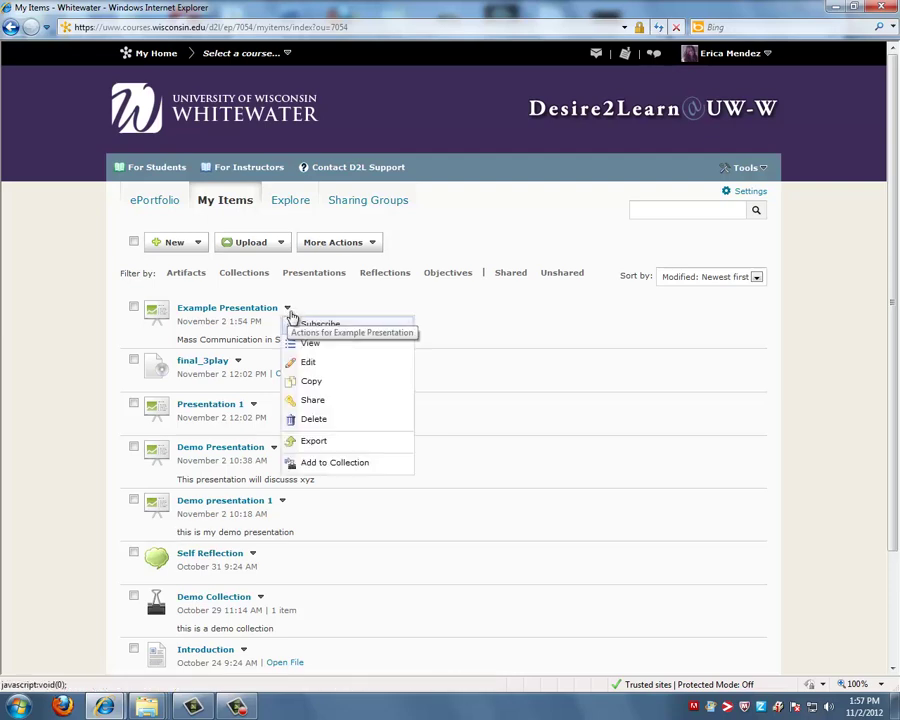
left_click(330, 366)
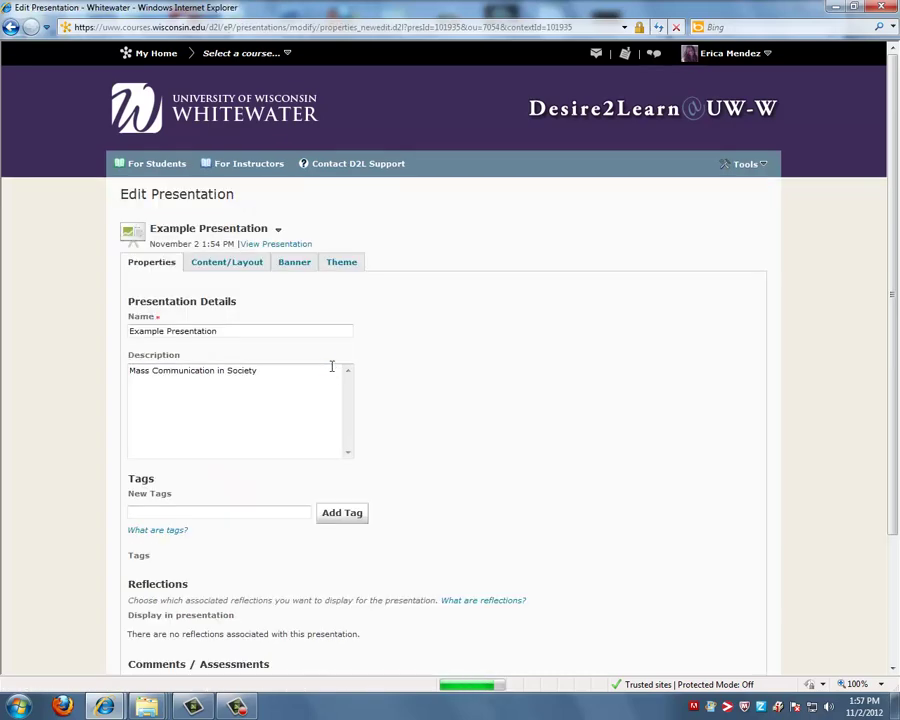
scroll(396, 429, "down", 3)
scroll(400, 426, "down", 1)
scroll(326, 236, "up", 2)
left_click(236, 196)
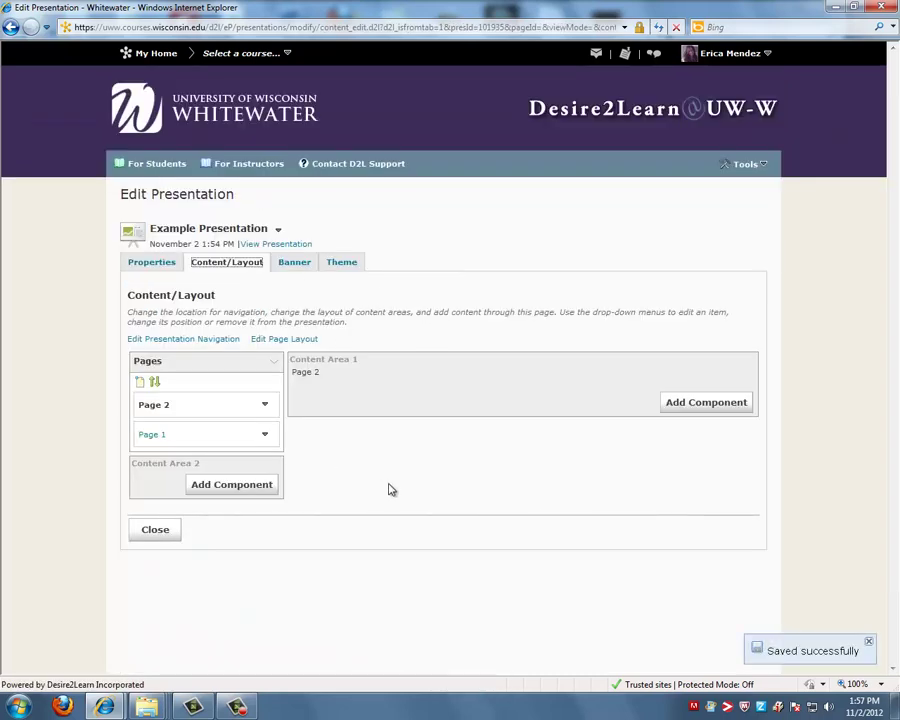
left_click(166, 531)
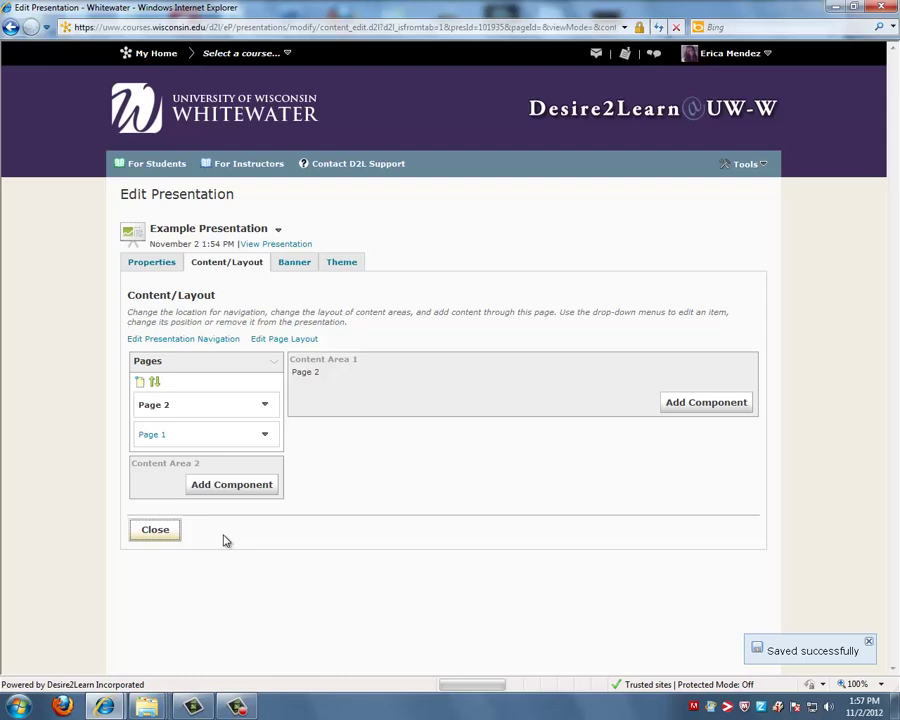